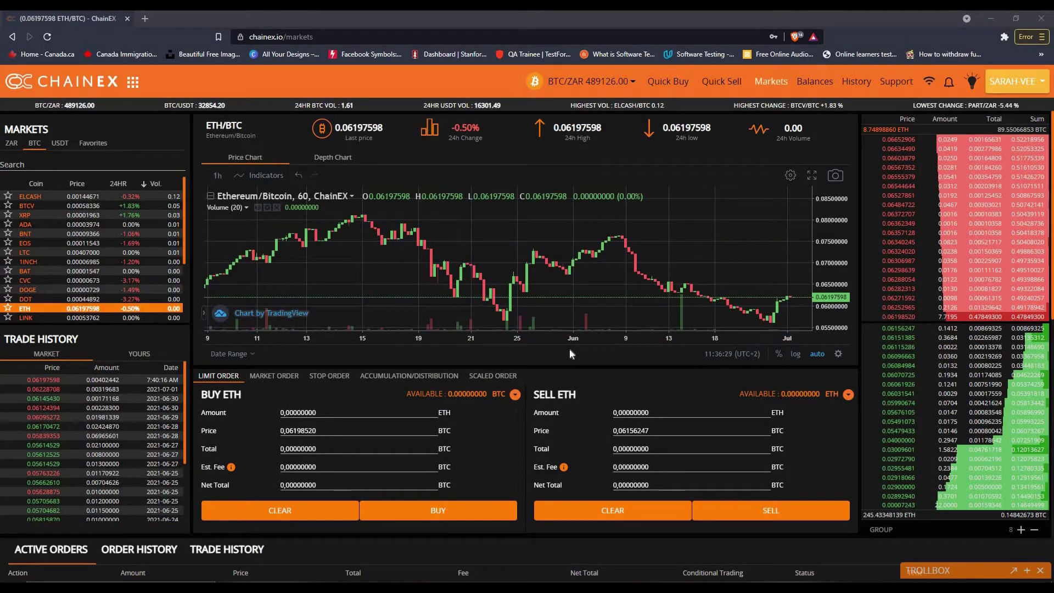
Show the account balances overview listing ZAR, BTC, ETH and other coins
click(815, 82)
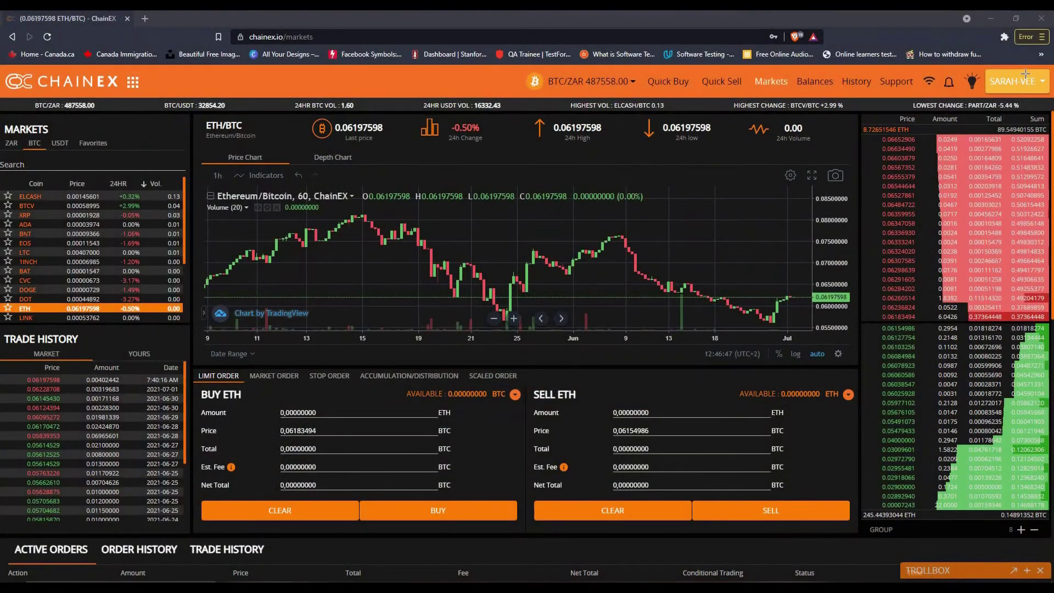
Reach the Referral Program page with rewards, referral code and sign-up link via the username menu
click(1026, 75)
click(1017, 145)
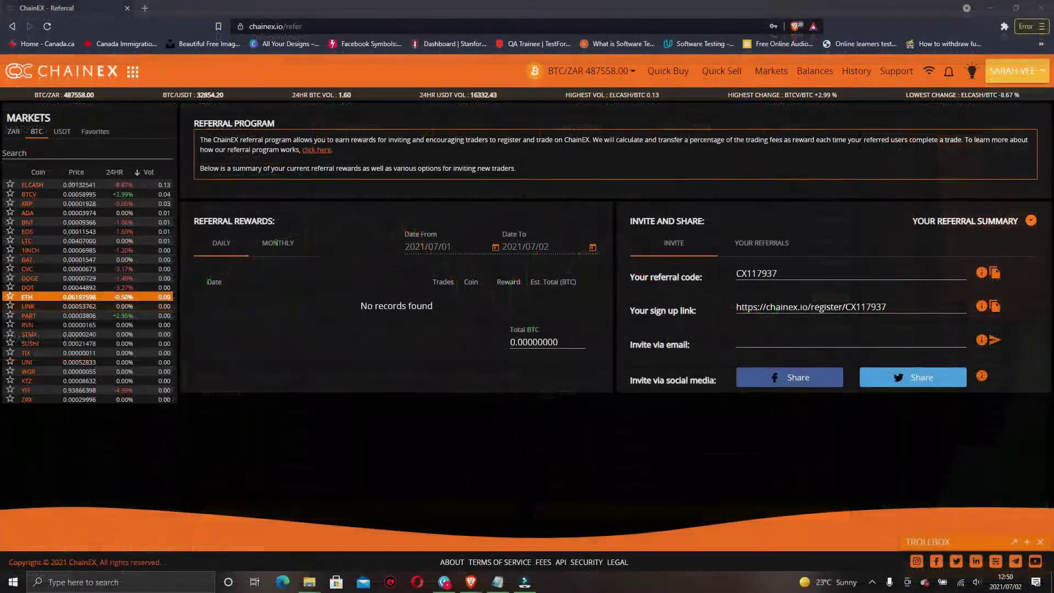